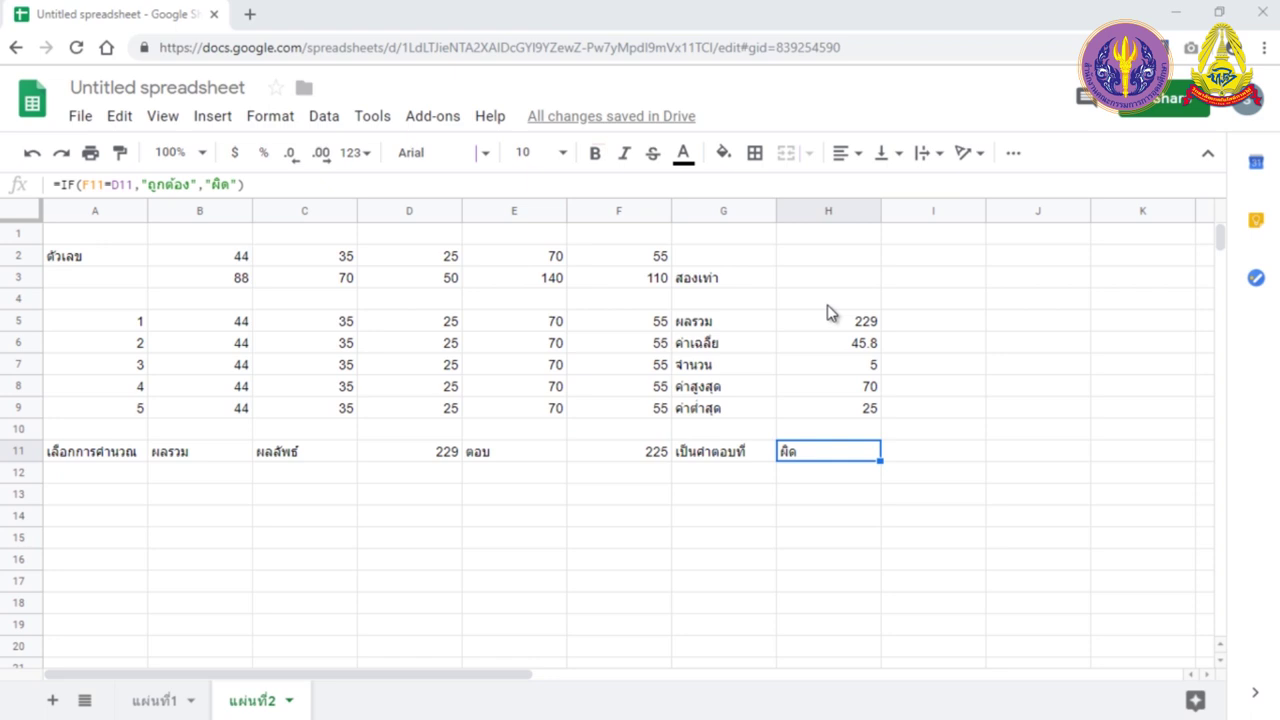
Step: Select the summary statistics in G5:H9 and insert a column chart from them
{"action": "left_click_drag", "start_coordinate": [837, 325], "coordinate": [846, 412]}
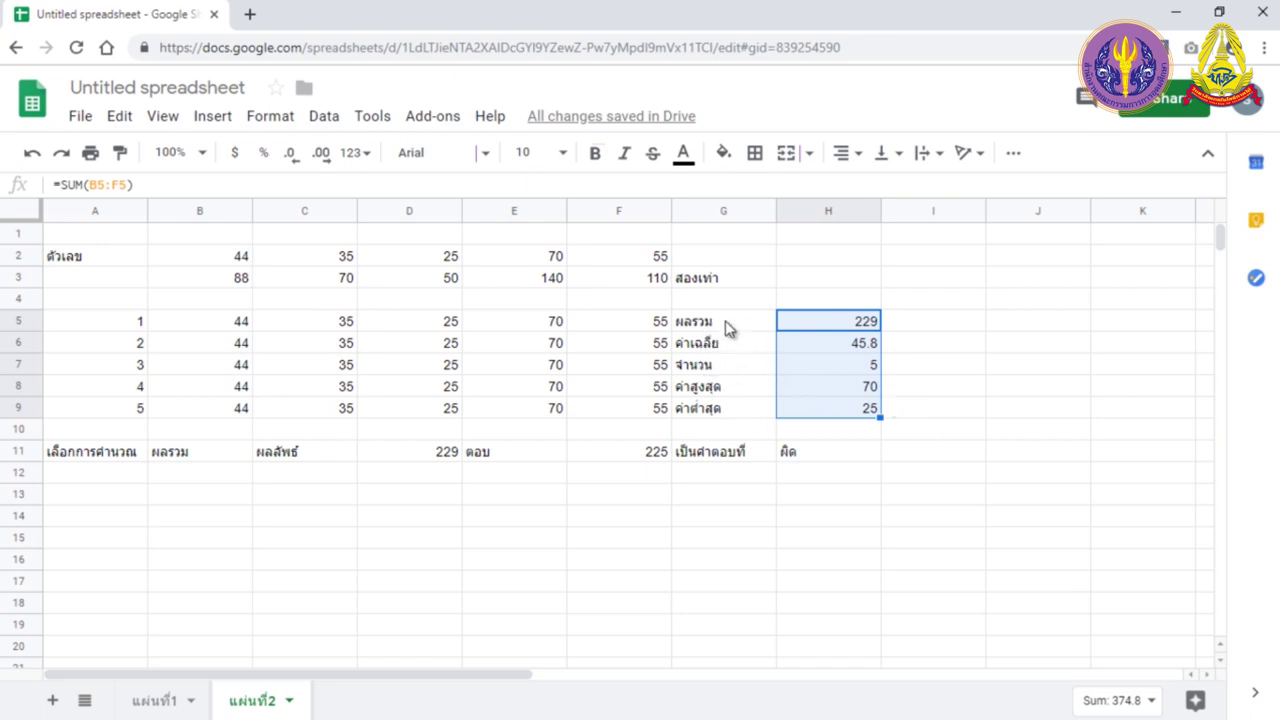
{"action": "left_click_drag", "start_coordinate": [728, 327], "coordinate": [838, 423]}
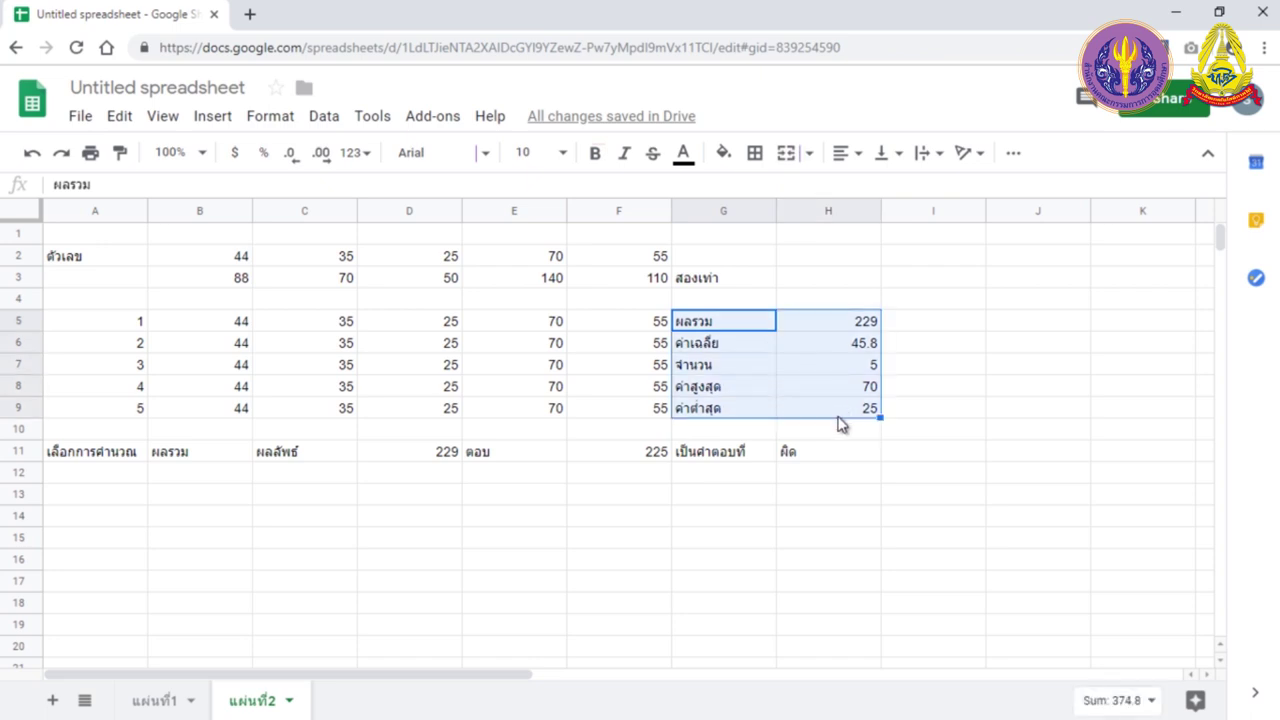
{"action": "left_click", "coordinate": [1014, 157]}
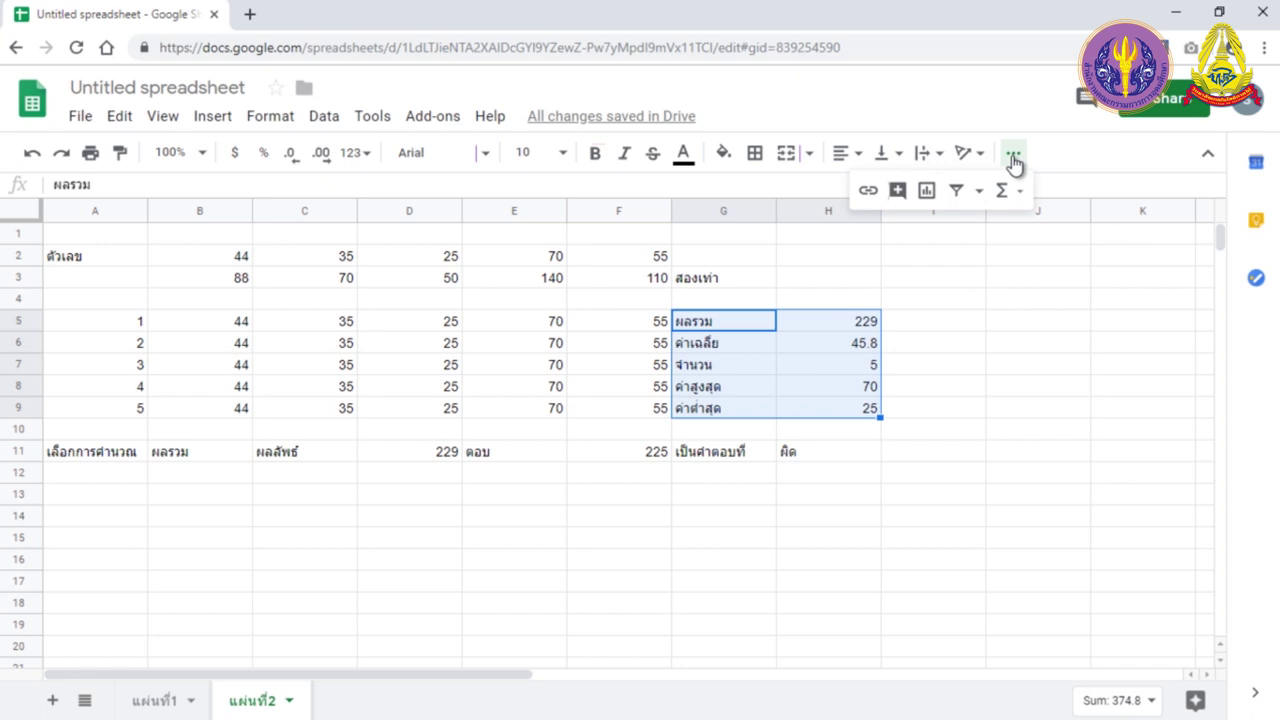
{"action": "left_click", "coordinate": [936, 190]}
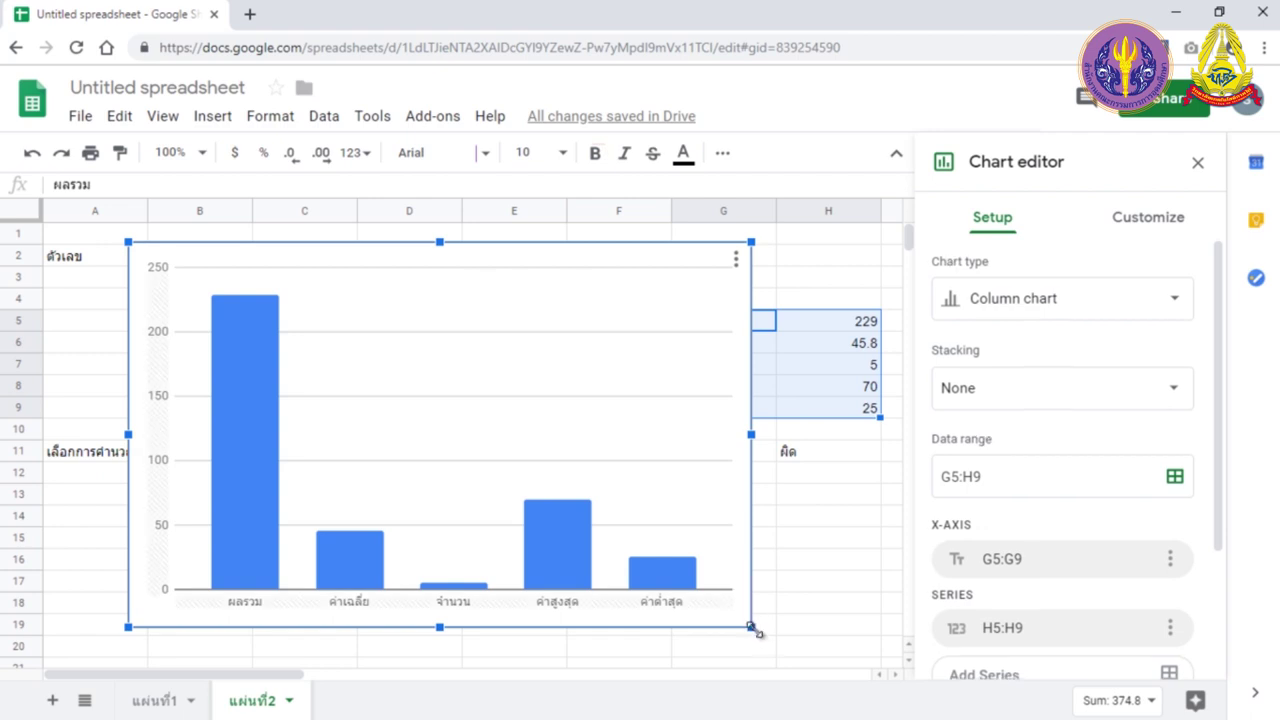
Step: Shrink the column chart and move it down and right, off the data
{"action": "left_click_drag", "start_coordinate": [751, 627], "coordinate": [600, 533]}
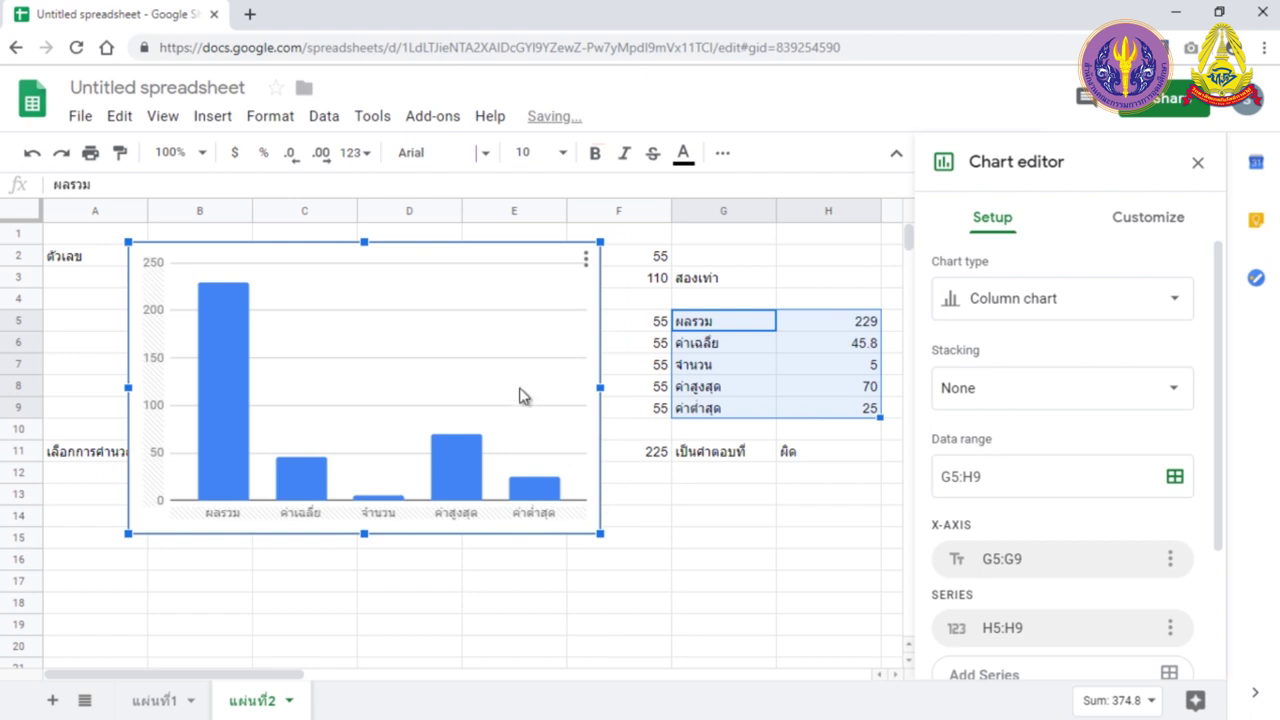
{"action": "mouse_move", "coordinate": [461, 264]}
{"action": "left_mouse_down"}
{"action": "mouse_move", "coordinate": [566, 346]}
{"action": "mouse_move", "coordinate": [575, 337]}
{"action": "left_mouse_up"}
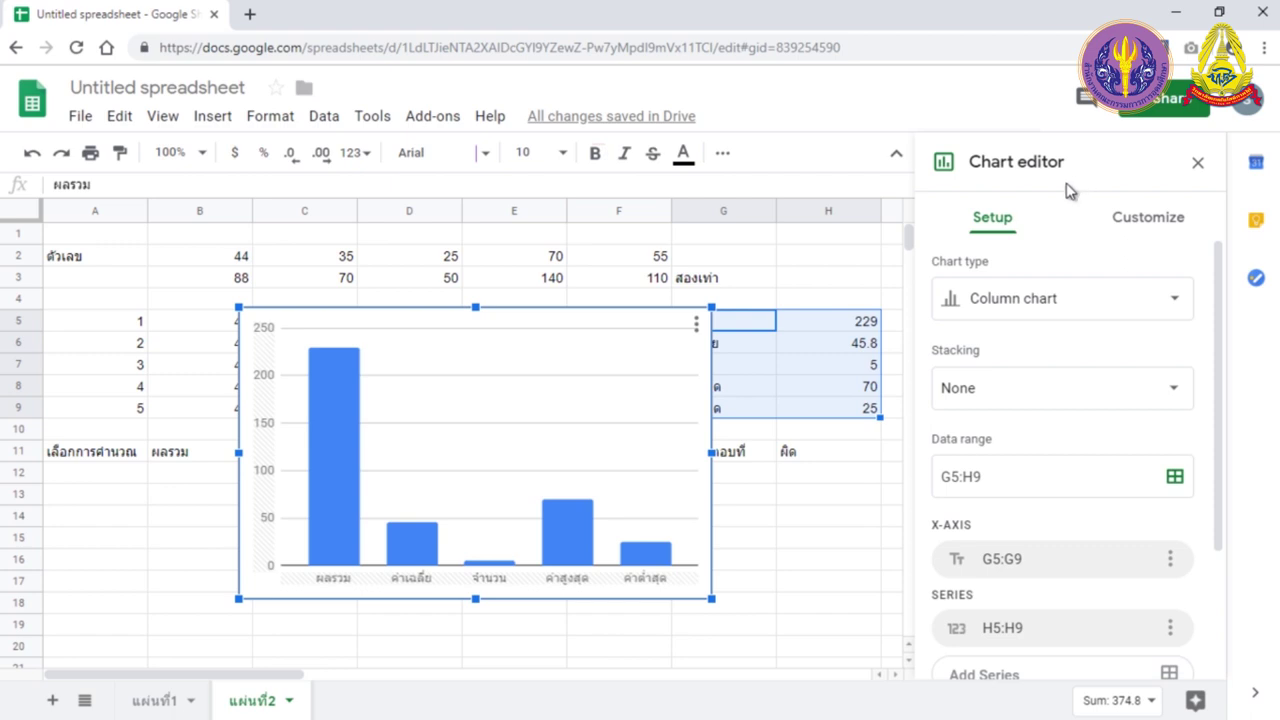
Step: Browse the chart type list without changing it, then switch the editor to Customize
{"action": "left_click", "coordinate": [1170, 308]}
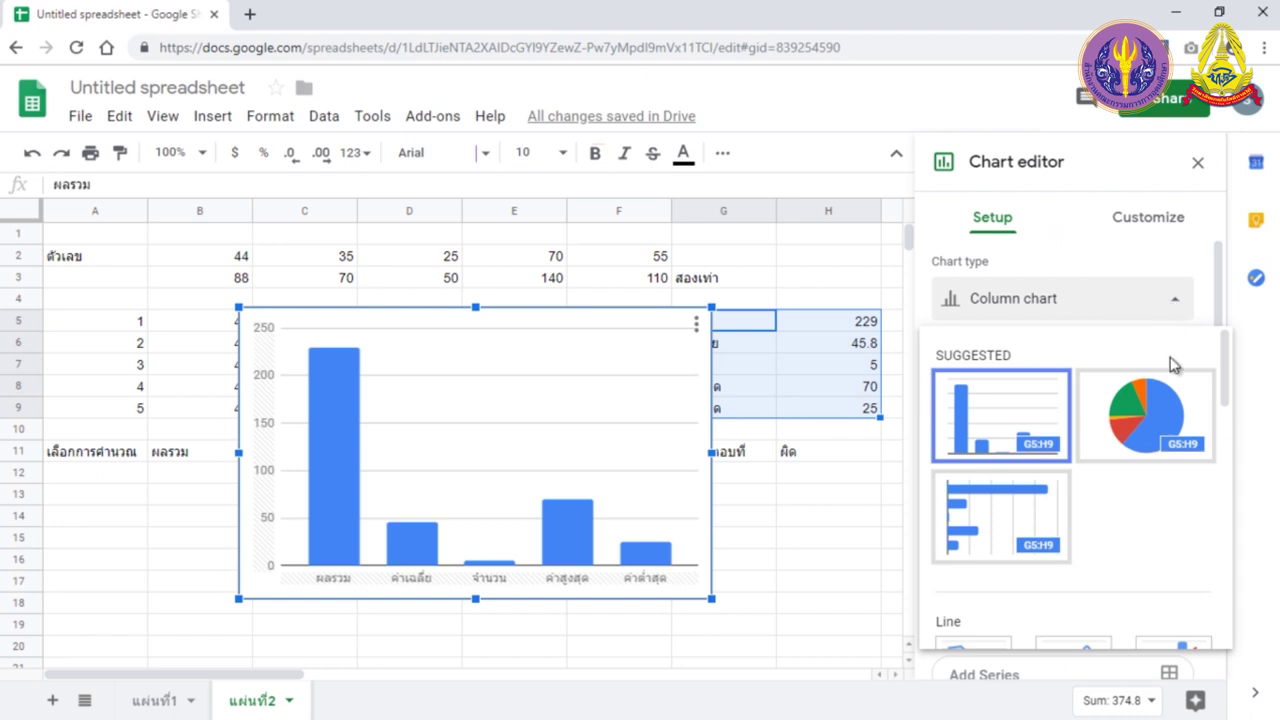
{"action": "mouse_move", "coordinate": [1224, 372]}
{"action": "left_mouse_down"}
{"action": "mouse_move", "coordinate": [1262, 615]}
{"action": "mouse_move", "coordinate": [1224, 335]}
{"action": "mouse_move", "coordinate": [1203, 437]}
{"action": "mouse_move", "coordinate": [1220, 485]}
{"action": "left_mouse_up"}
{"action": "left_click", "coordinate": [1175, 298]}
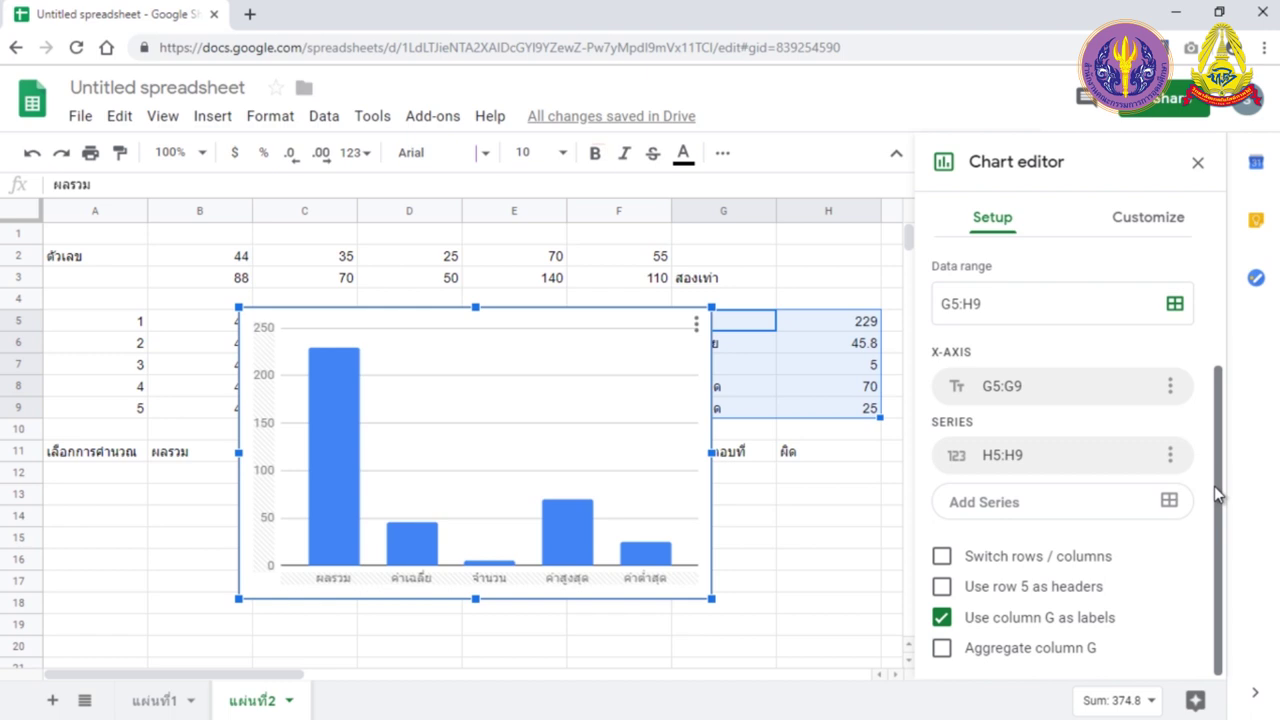
{"action": "left_click", "coordinate": [1148, 217]}
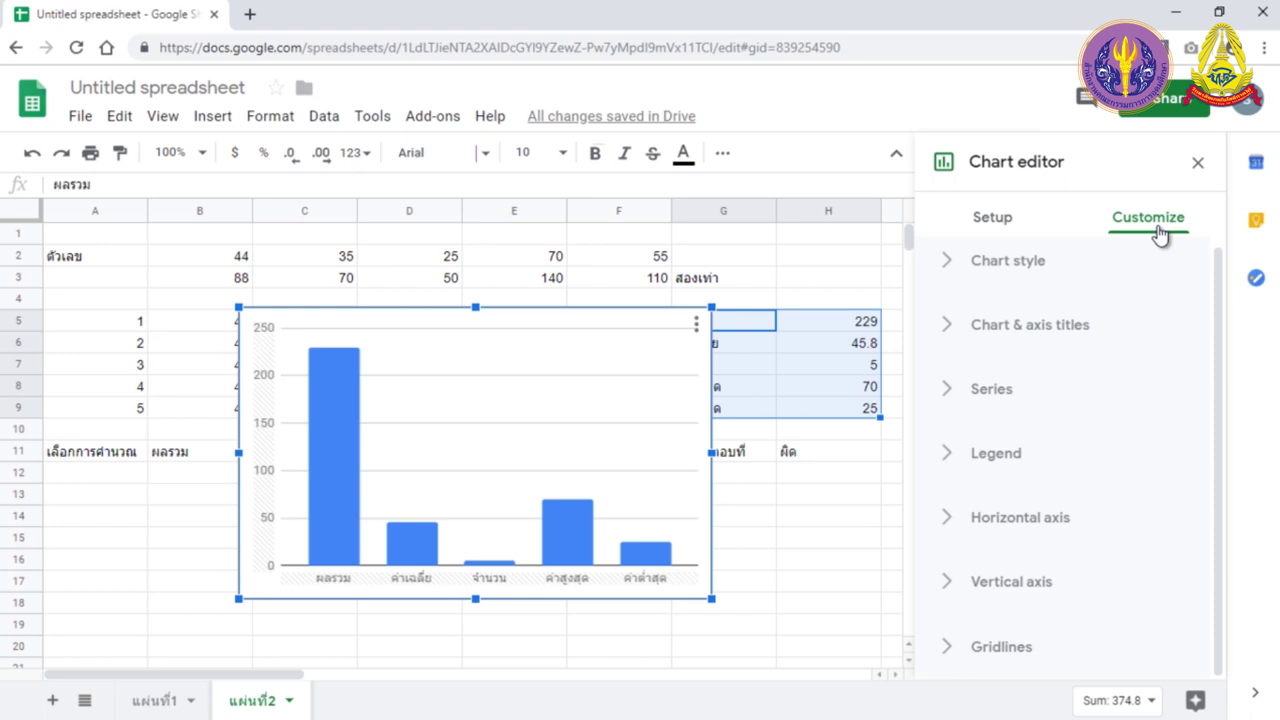
Step: Give the chart a grey background and 3D bars under Chart style
{"action": "left_click", "coordinate": [952, 264]}
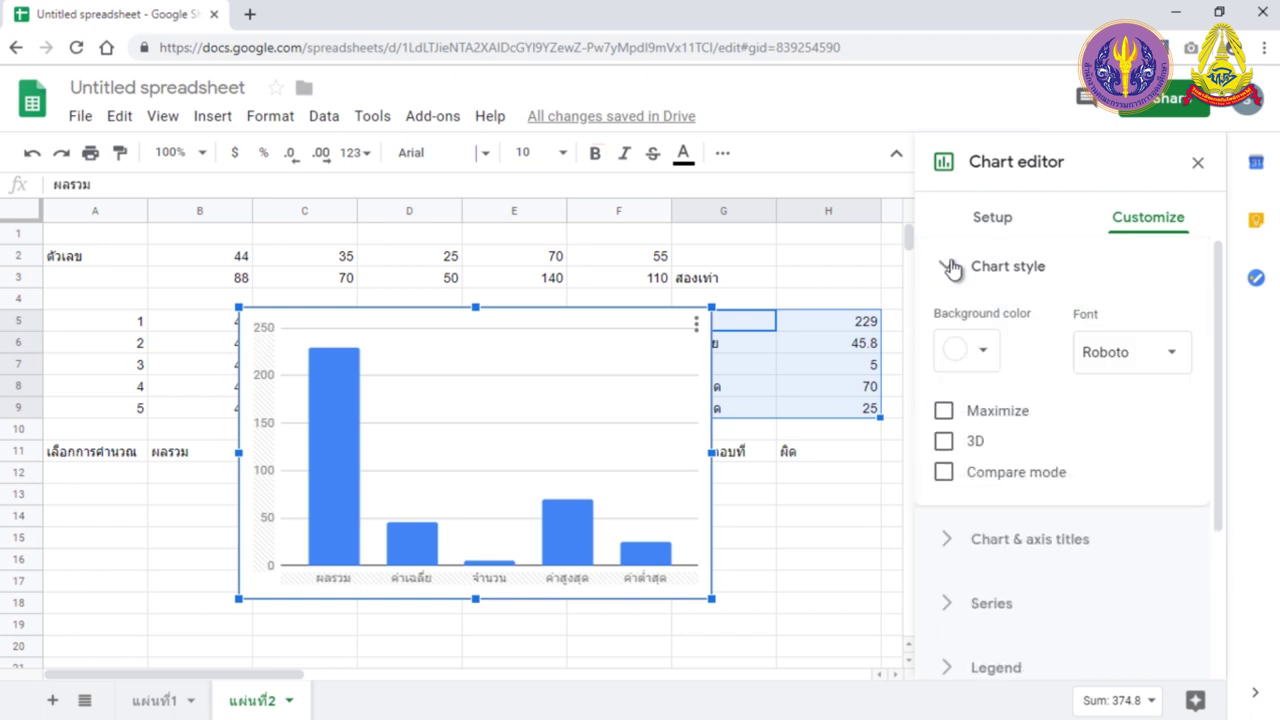
{"action": "left_click", "coordinate": [986, 358]}
{"action": "left_click", "coordinate": [1052, 437]}
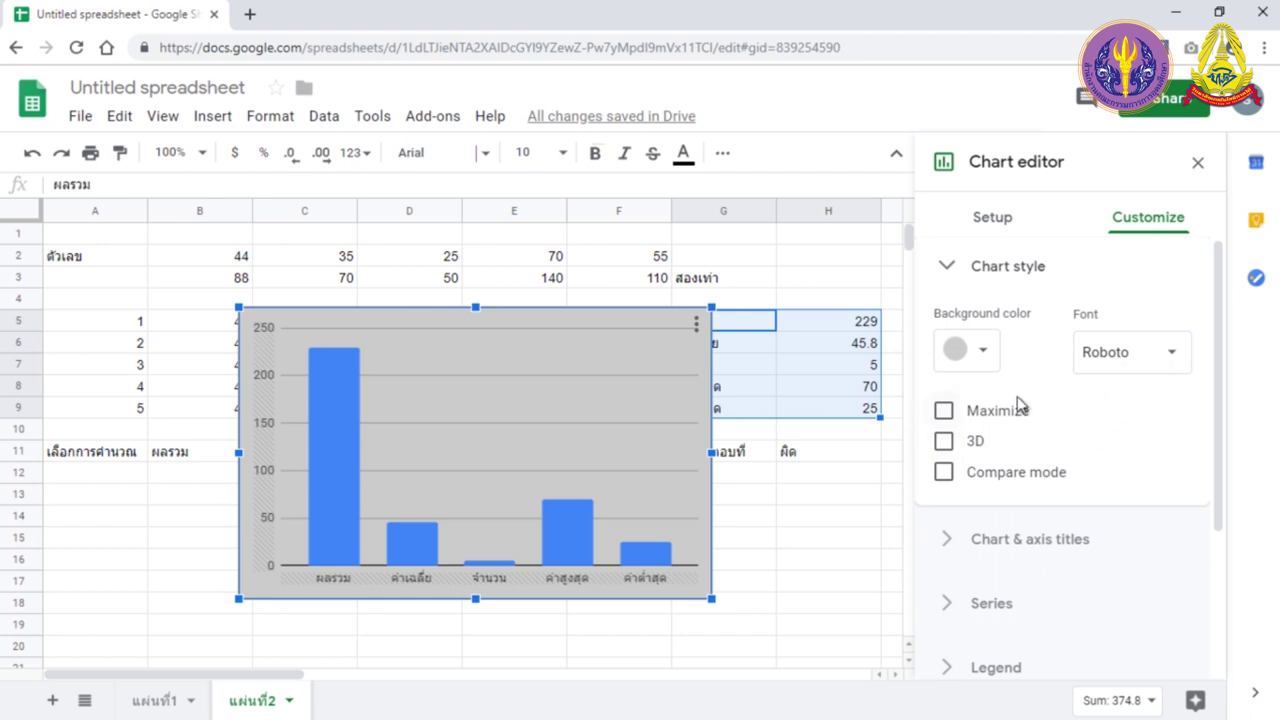
{"action": "left_click", "coordinate": [946, 444]}
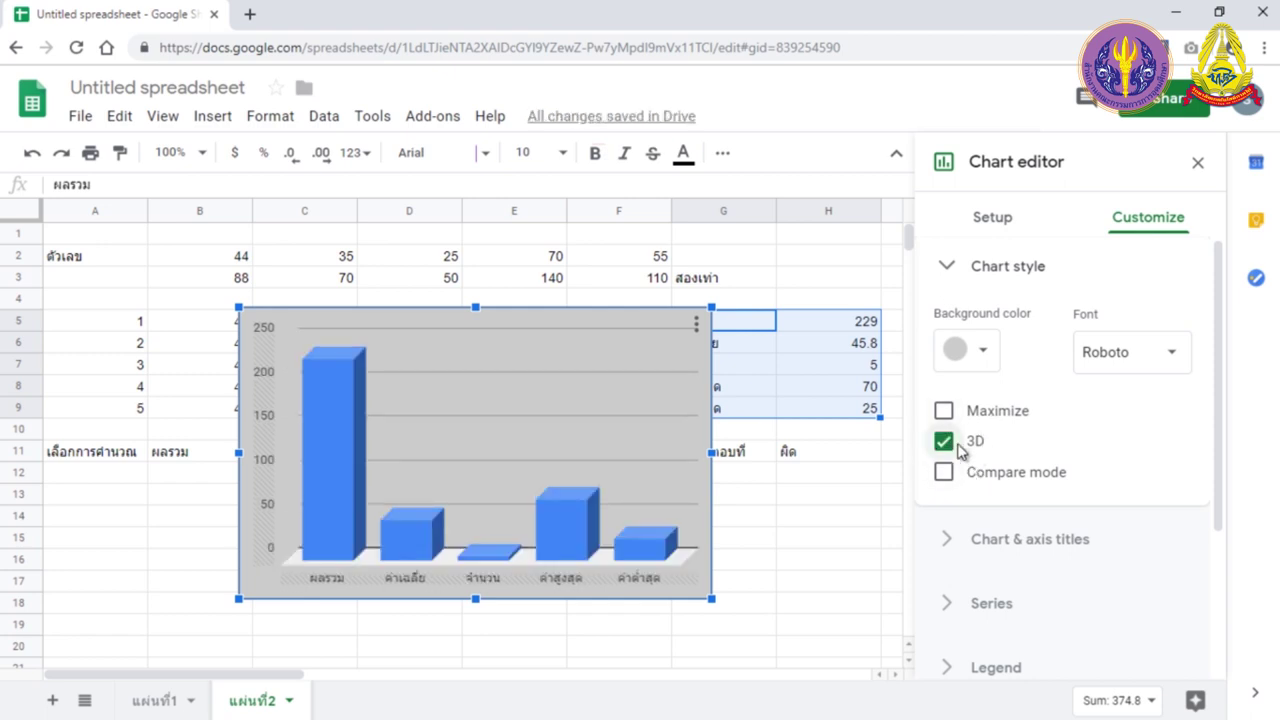
{"action": "left_click", "coordinate": [948, 272]}
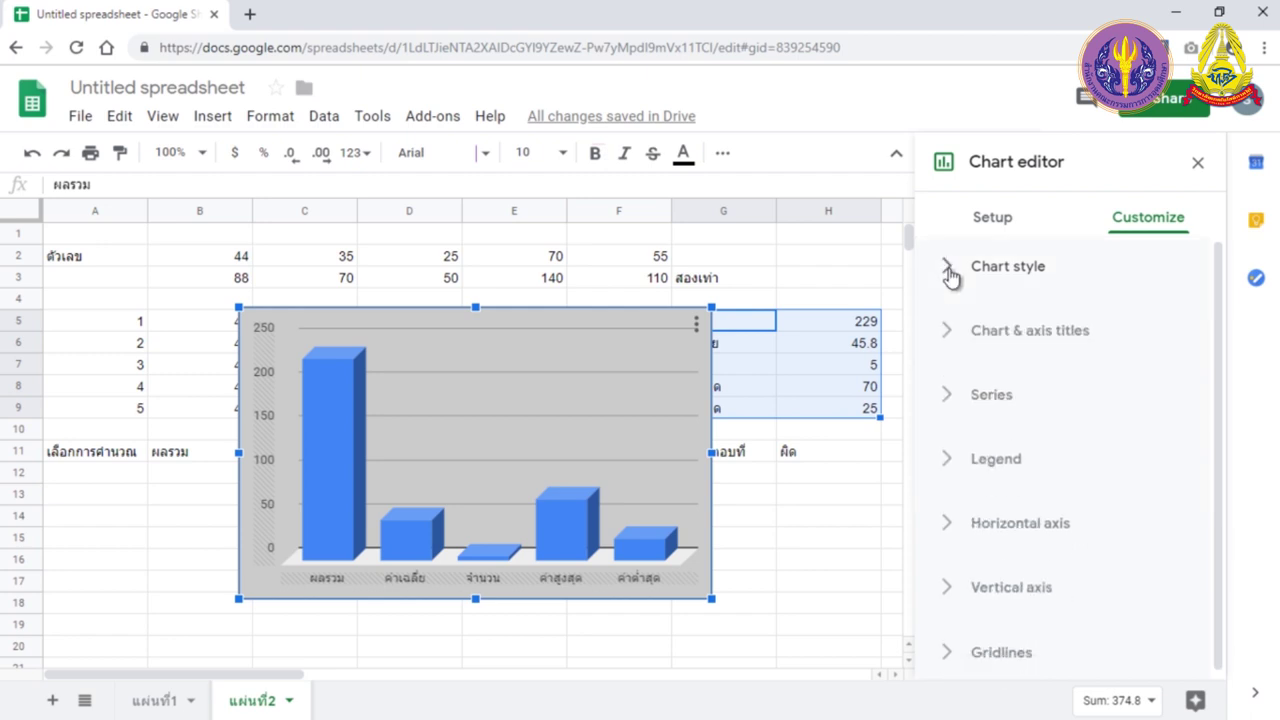
{"action": "left_click", "coordinate": [950, 340]}
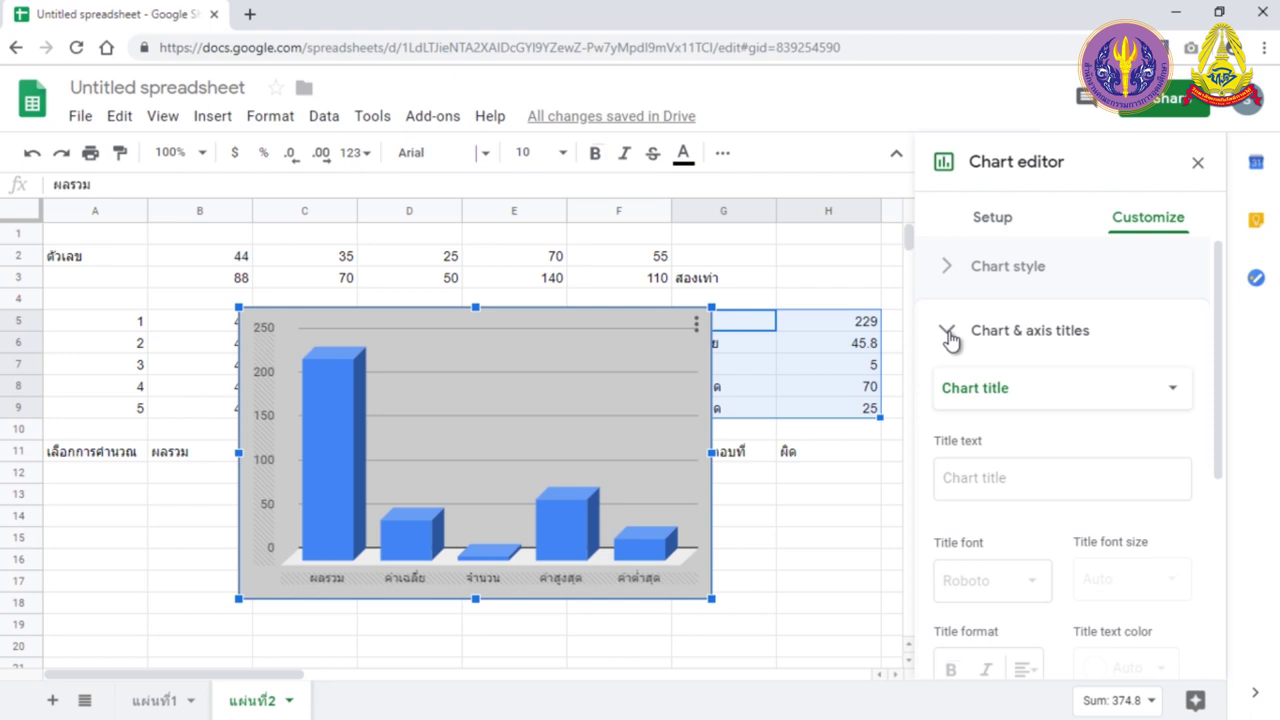
Step: Title the chart 'ผลจากการคำนวณ' and centre the title above the bars
{"action": "left_click", "coordinate": [963, 477]}
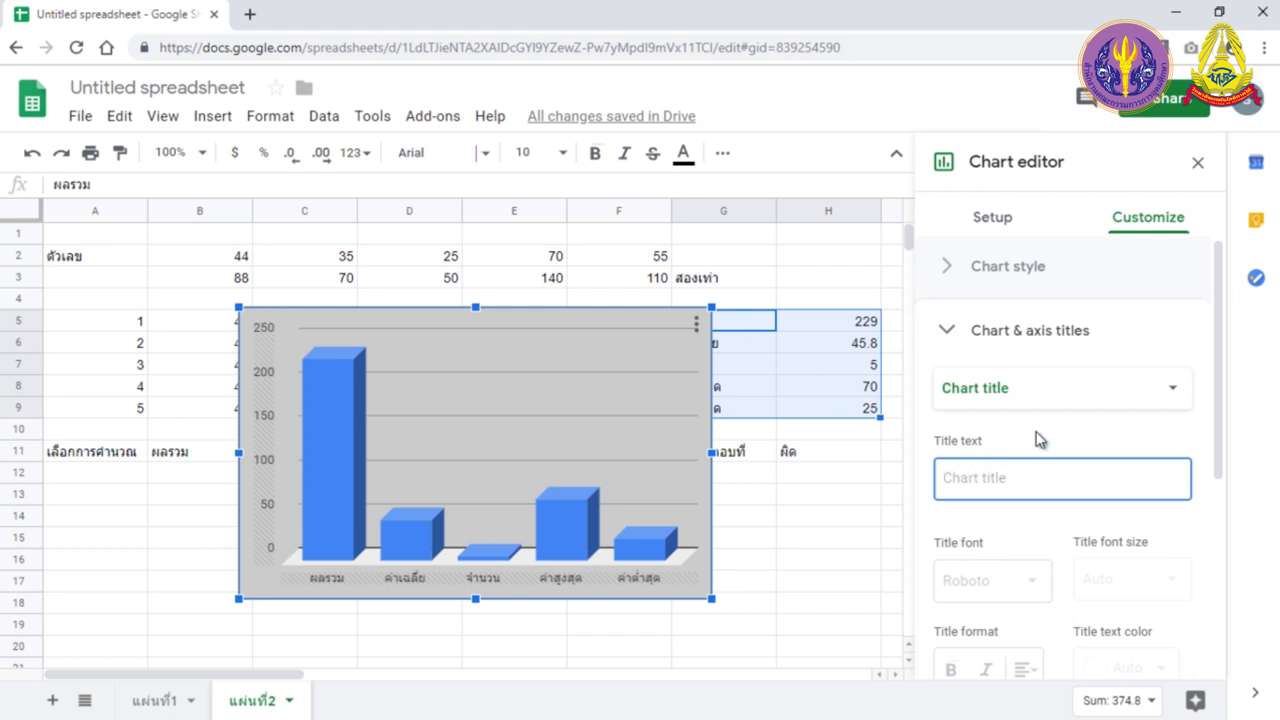
{"action": "type", "text": "ผลจากการ"}
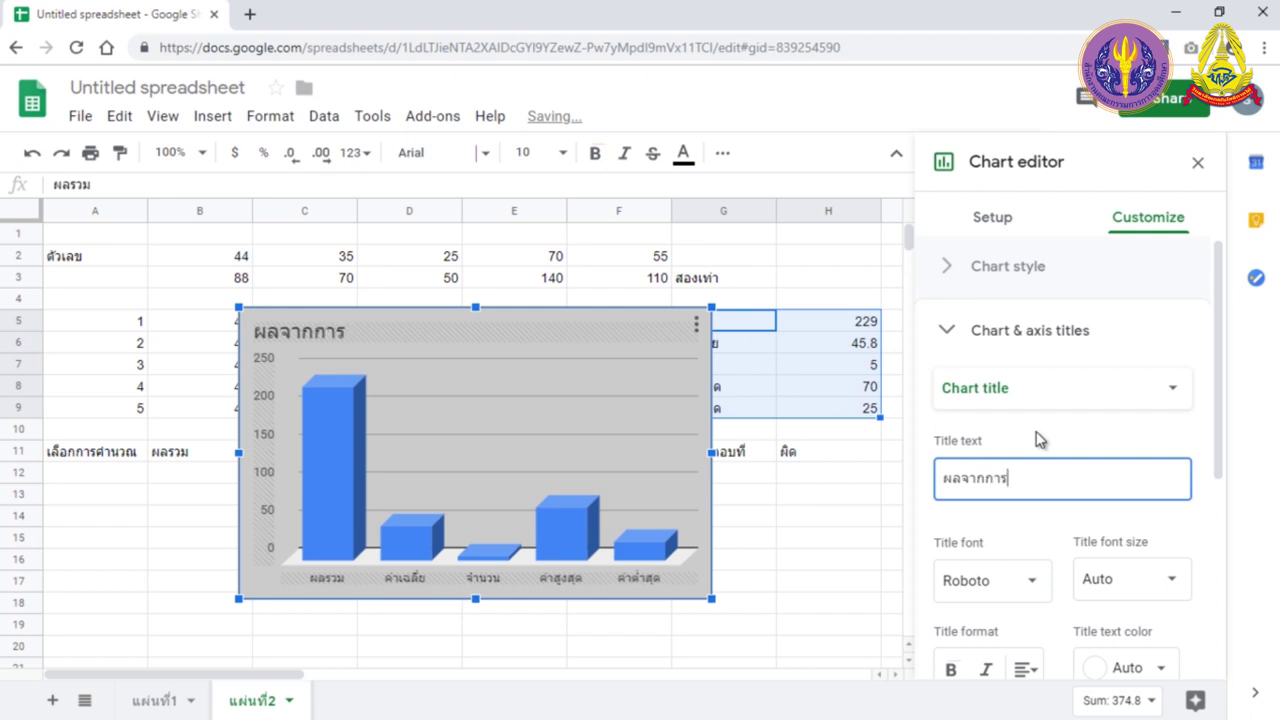
{"action": "type", "text": "คำนวณ"}
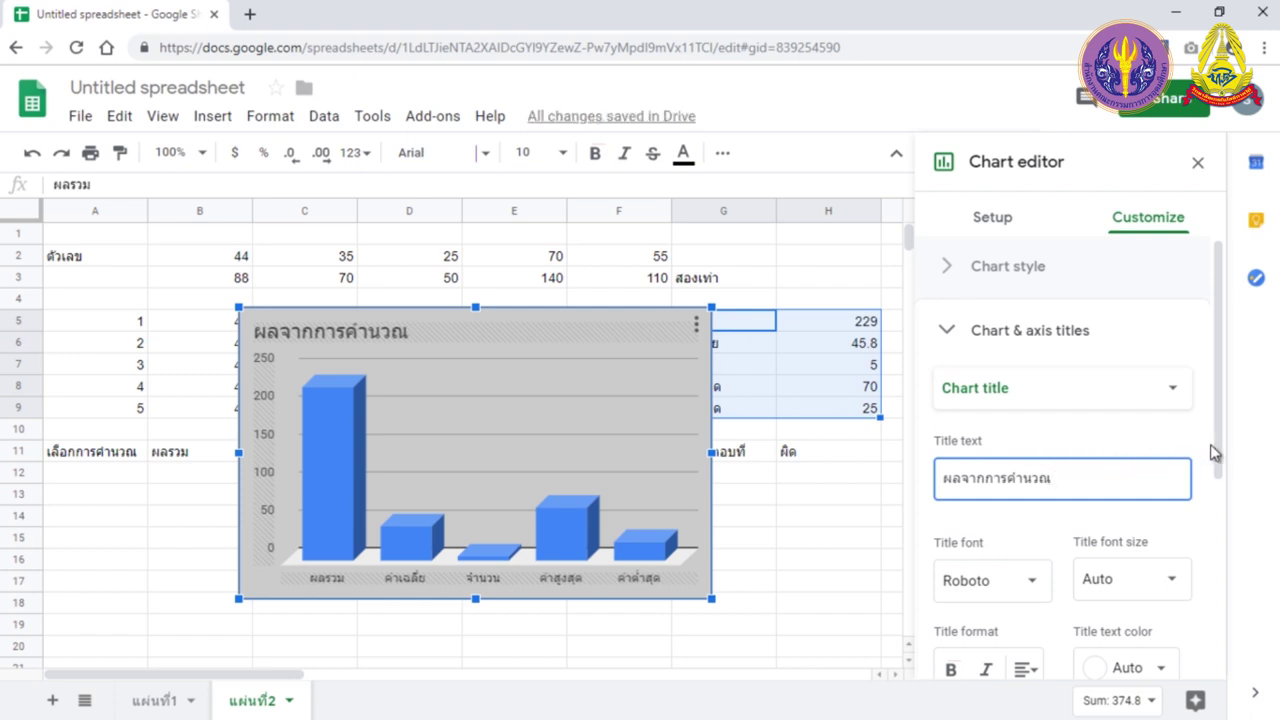
{"action": "left_click_drag", "start_coordinate": [1215, 451], "coordinate": [1205, 551]}
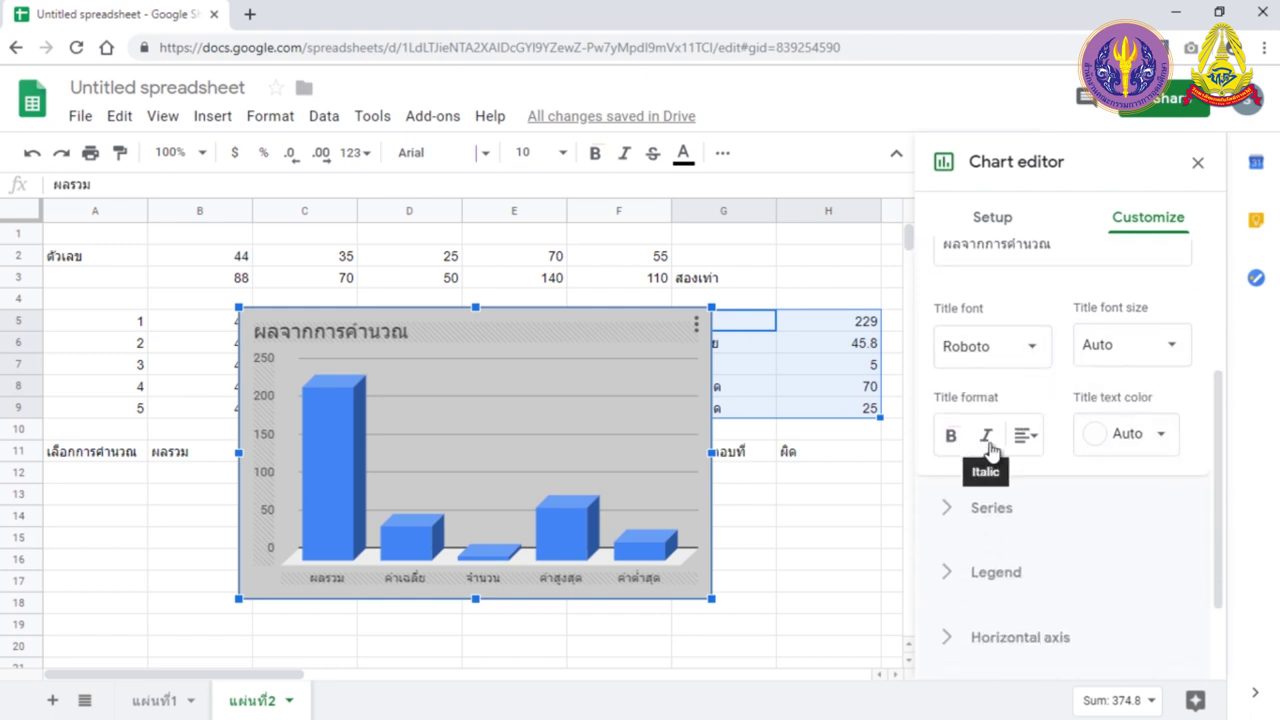
{"action": "left_click", "coordinate": [1024, 435]}
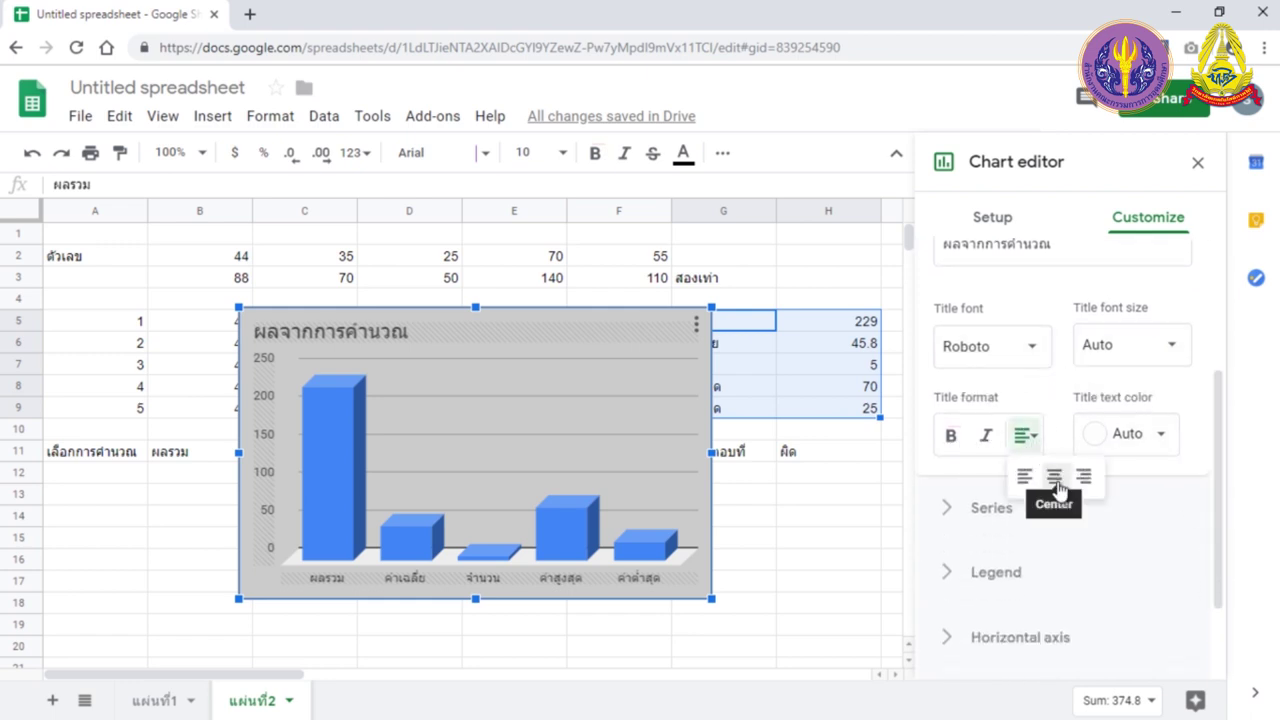
{"action": "left_click", "coordinate": [1055, 478]}
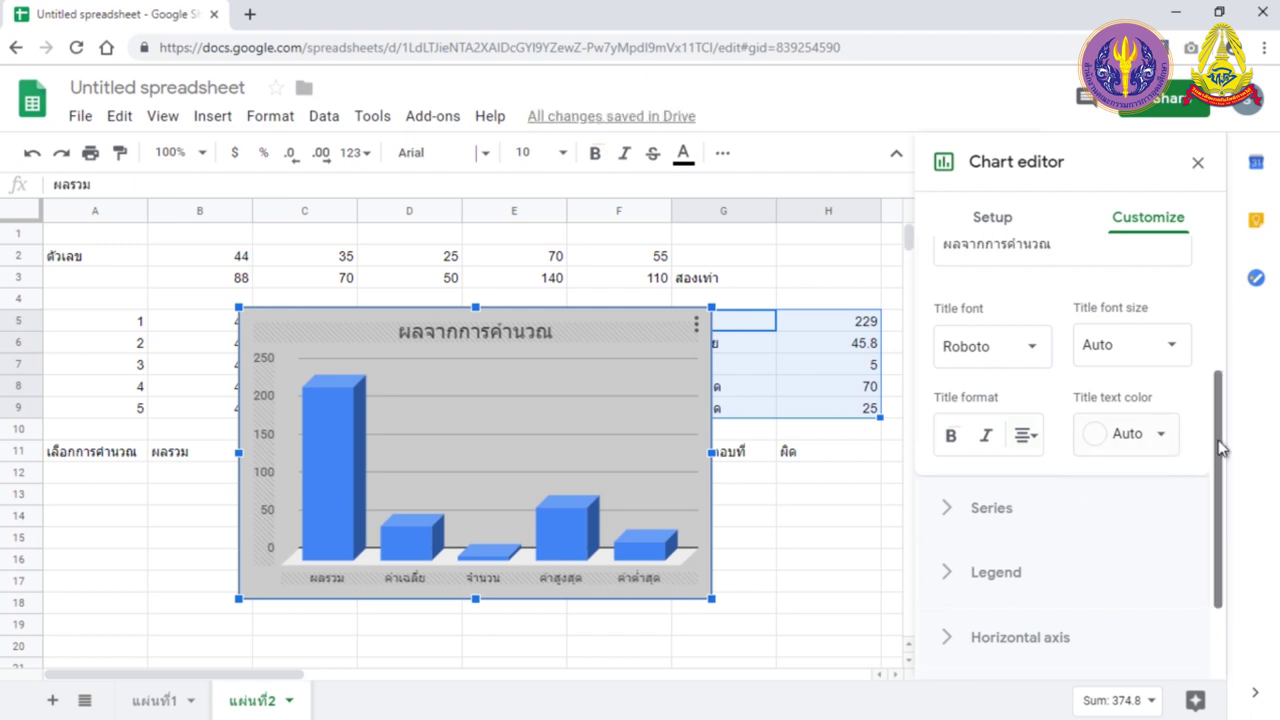
{"action": "scroll", "coordinate": [1210, 447], "scroll_direction": "up", "scroll_amount": 3}
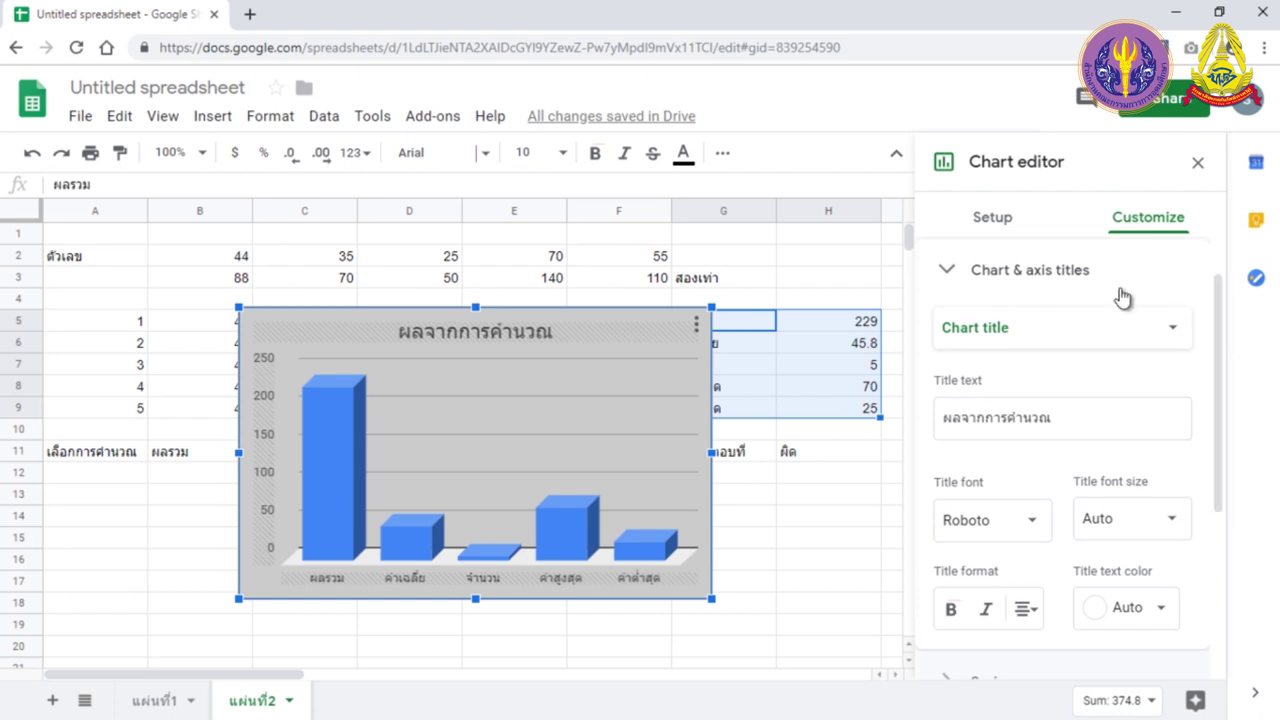
Step: Add blue vertical-axis minor gridlines with a minor gridline count of 1
{"action": "left_click", "coordinate": [948, 270]}
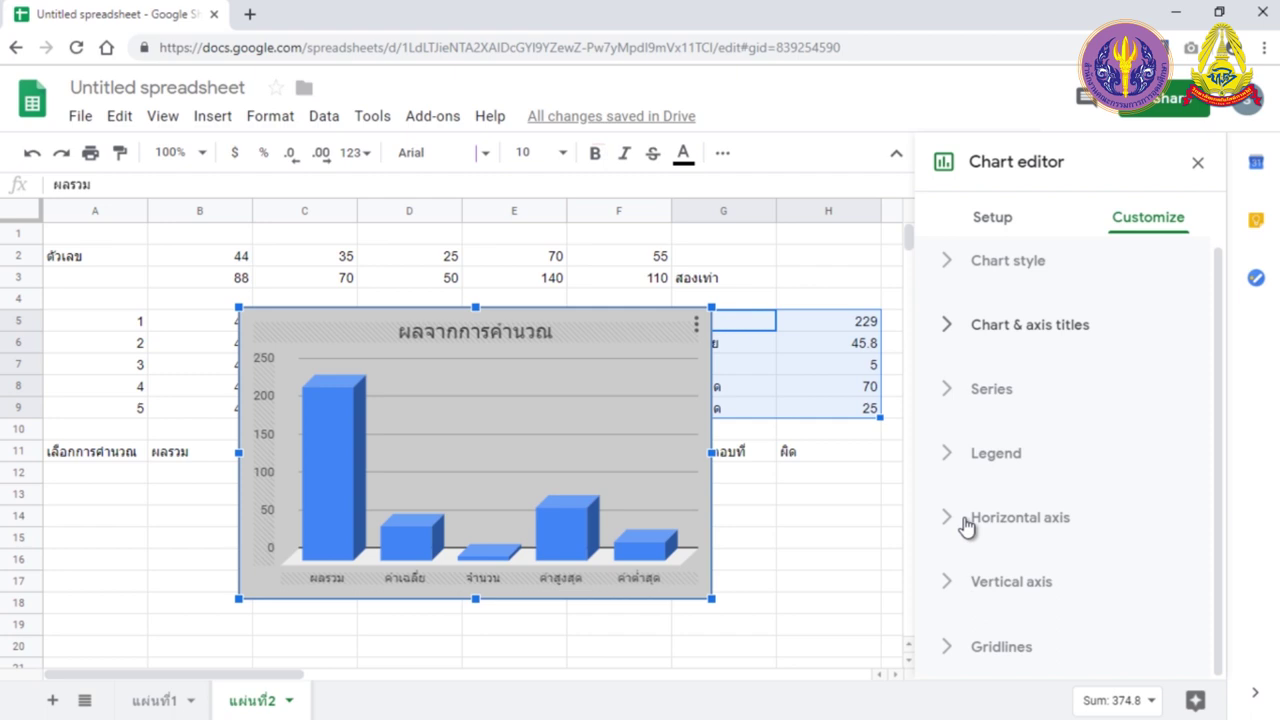
{"action": "left_click", "coordinate": [955, 647]}
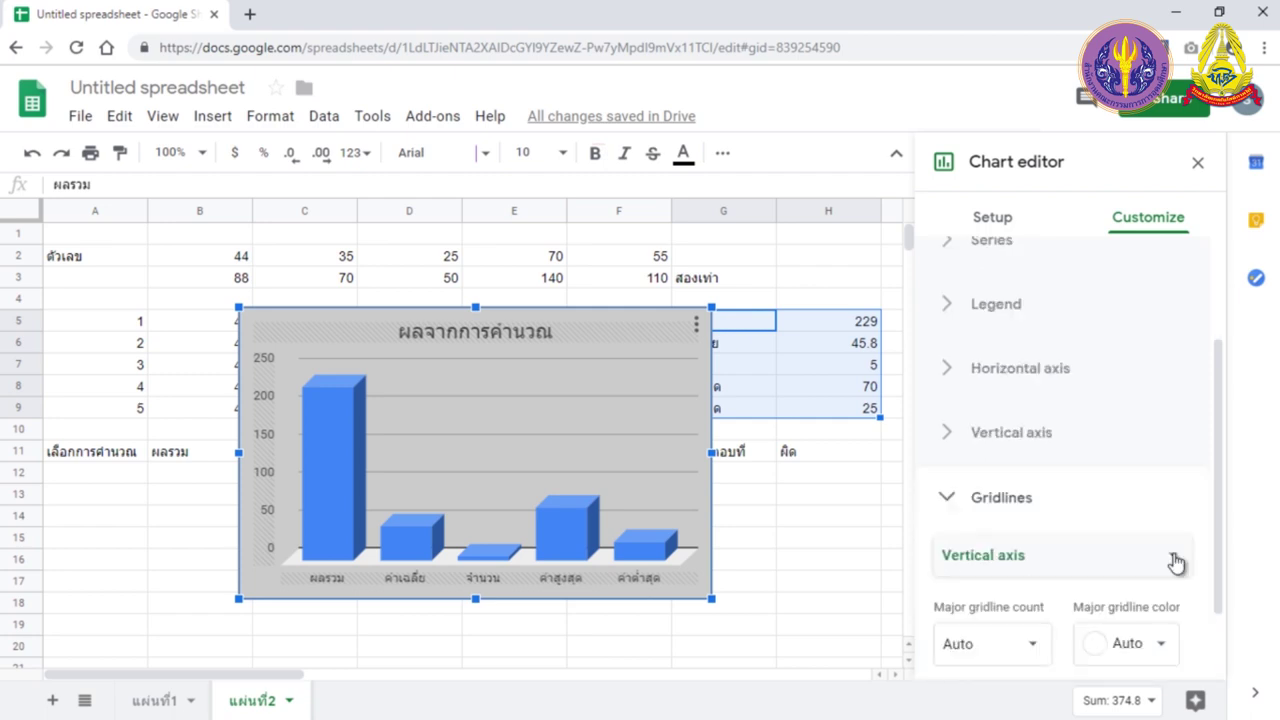
{"action": "left_click", "coordinate": [1176, 563]}
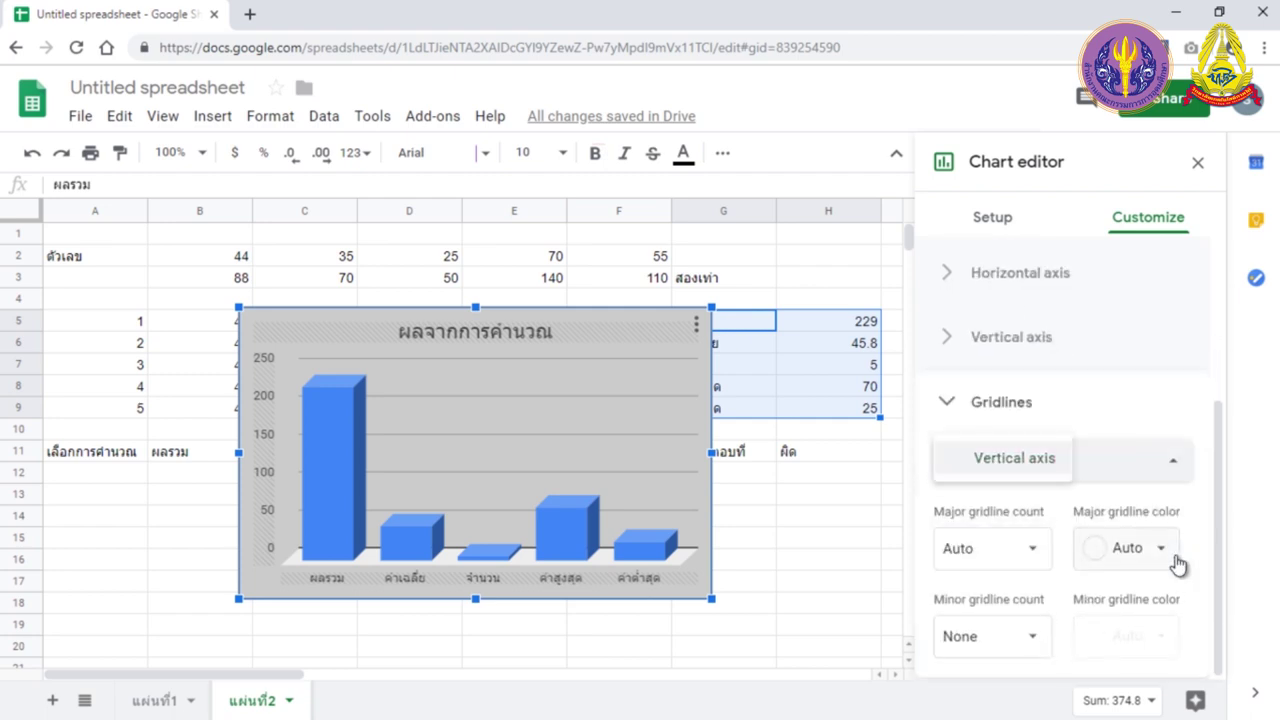
{"action": "left_click", "coordinate": [1038, 650]}
{"action": "left_click", "coordinate": [1040, 652]}
{"action": "left_click", "coordinate": [1043, 651]}
{"action": "left_click", "coordinate": [978, 303]}
{"action": "left_click", "coordinate": [1155, 640]}
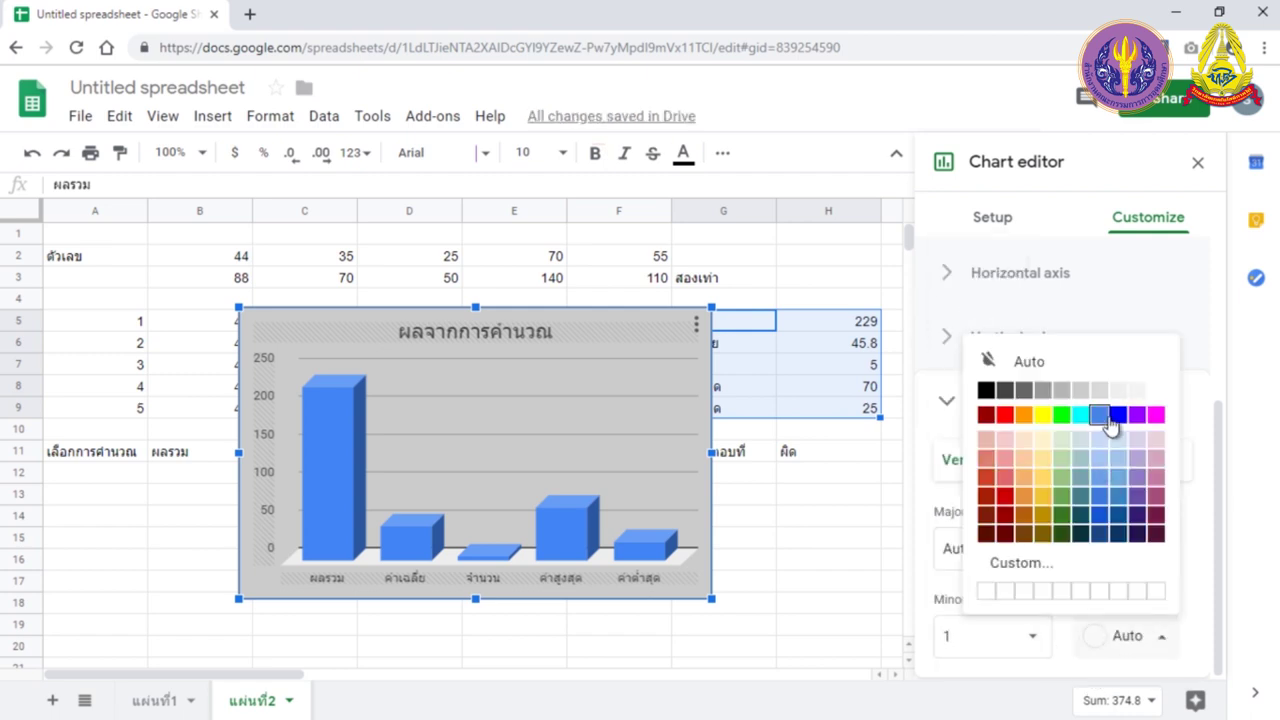
{"action": "left_click", "coordinate": [1110, 413]}
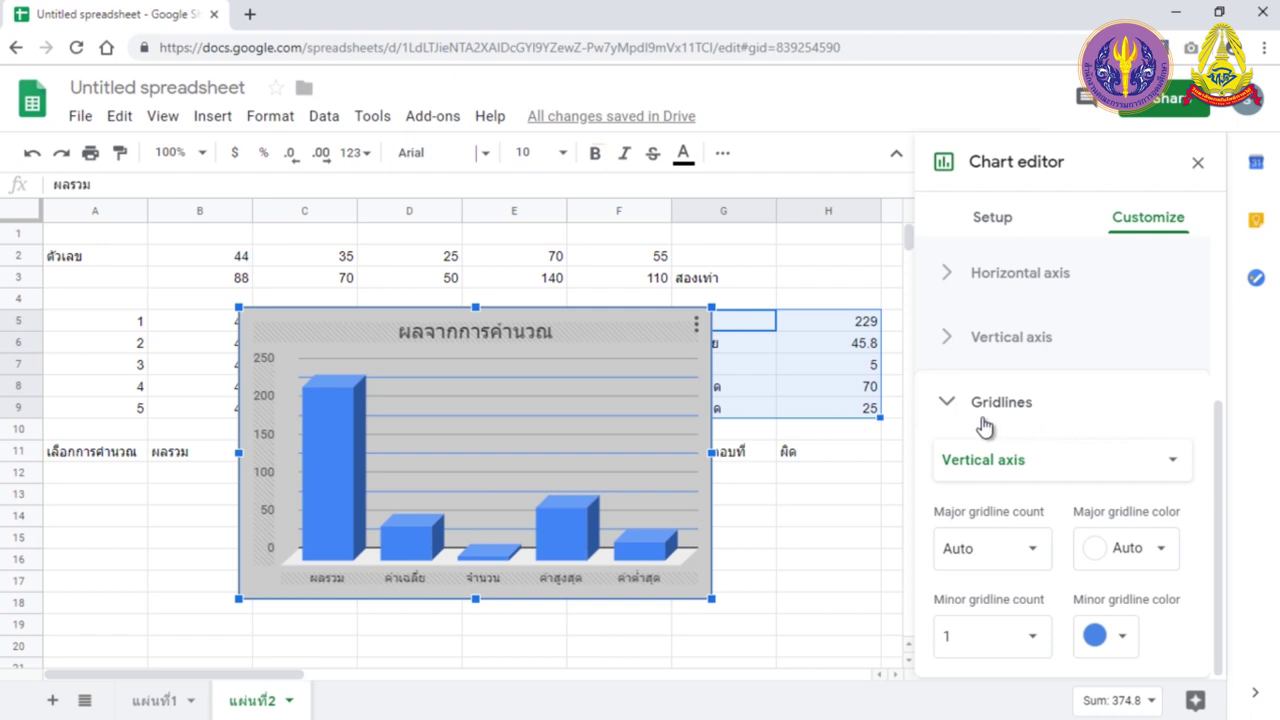
Step: Fold away the Gridlines section in the chart editor
{"action": "left_click", "coordinate": [950, 404]}
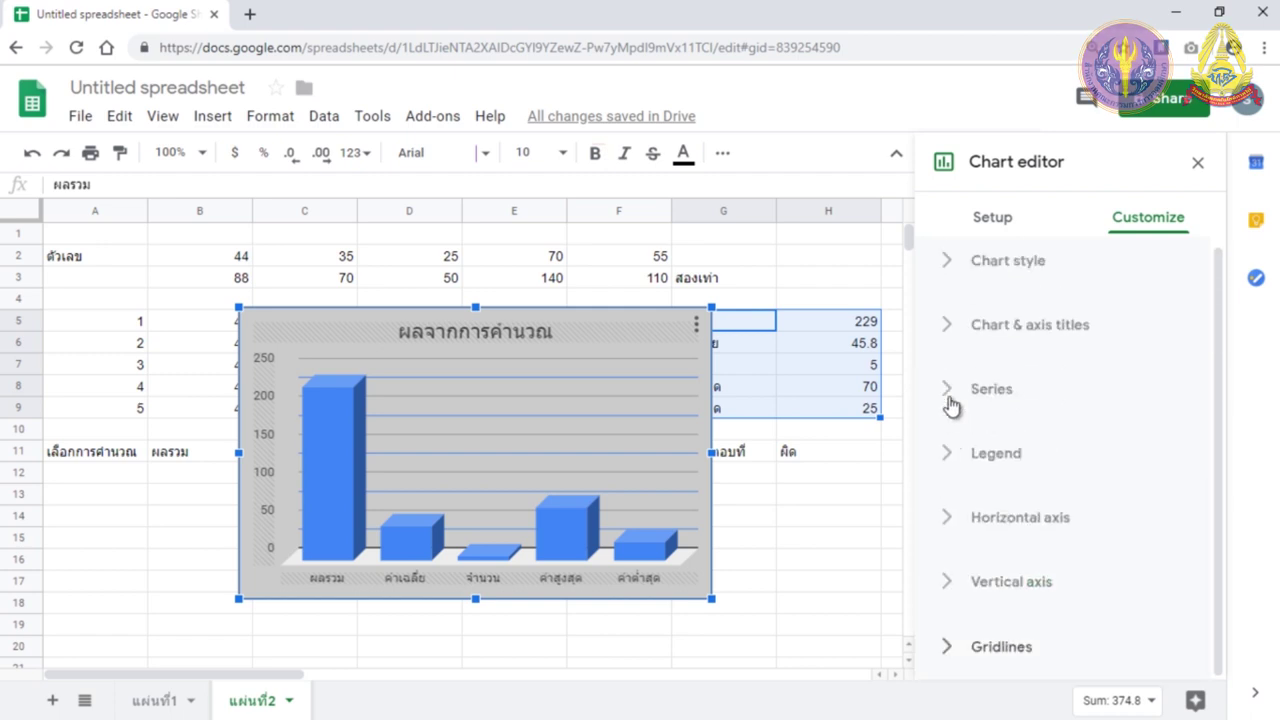